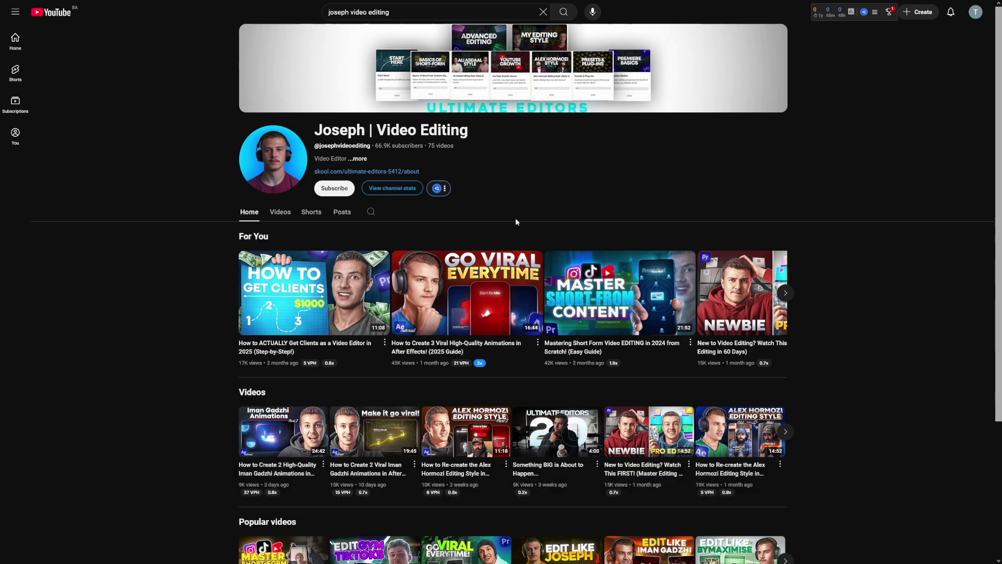
Highlight the channel's 75 videos count and the agent's 75 Documents Read figure
left_click_drag(441, 146, 454, 148)
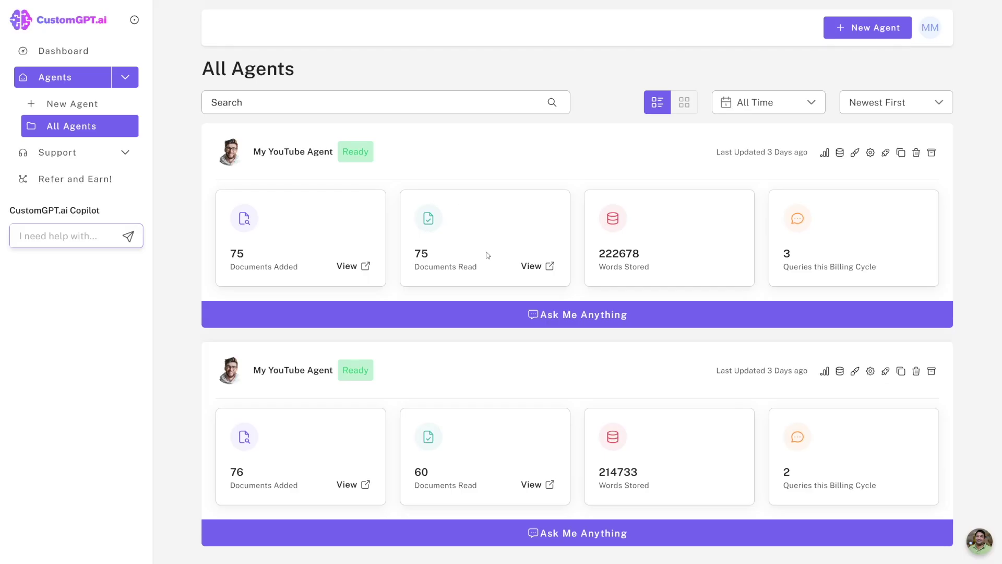
left_click_drag(412, 254, 480, 271)
left_click(487, 260)
Ask the first My YouTube Agent 'how to zoom in' in its Ask Me Anything chat
left_click(579, 312)
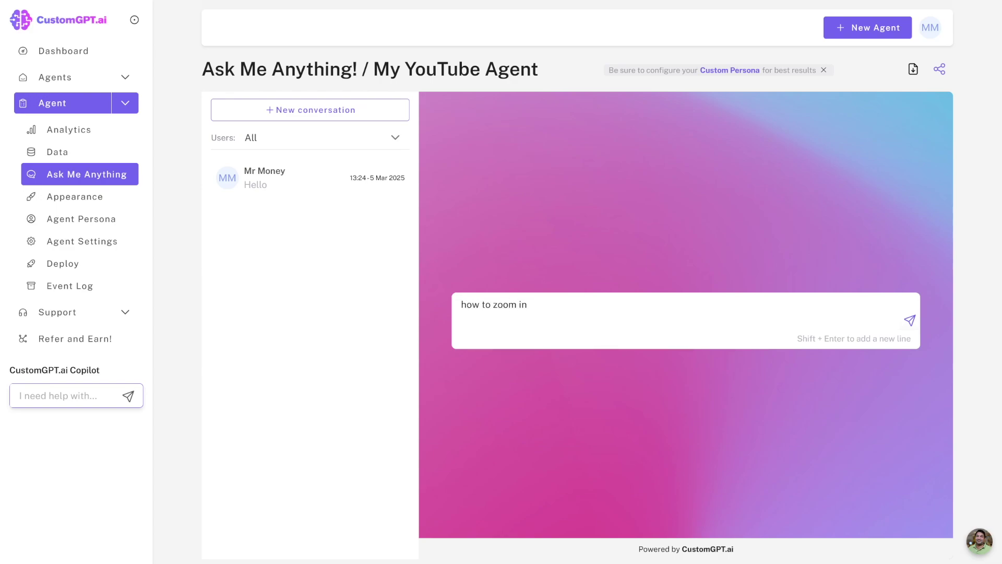
key("Return")
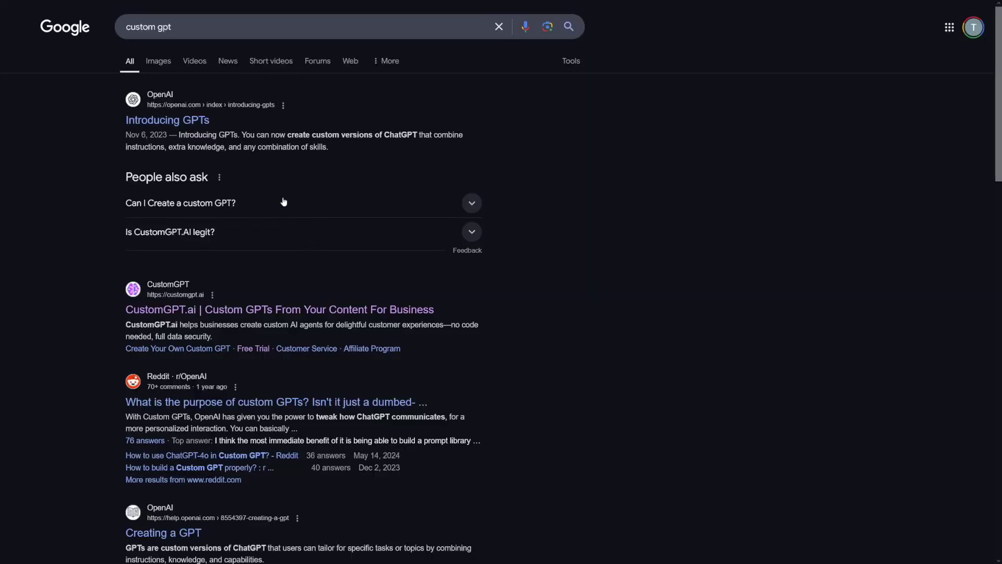
Go to the CustomGPT.ai site from the Google results for 'custom gpt'
mouse_move(189, 28)
left_mouse_down()
mouse_move(124, 27)
mouse_move(177, 28)
left_mouse_up()
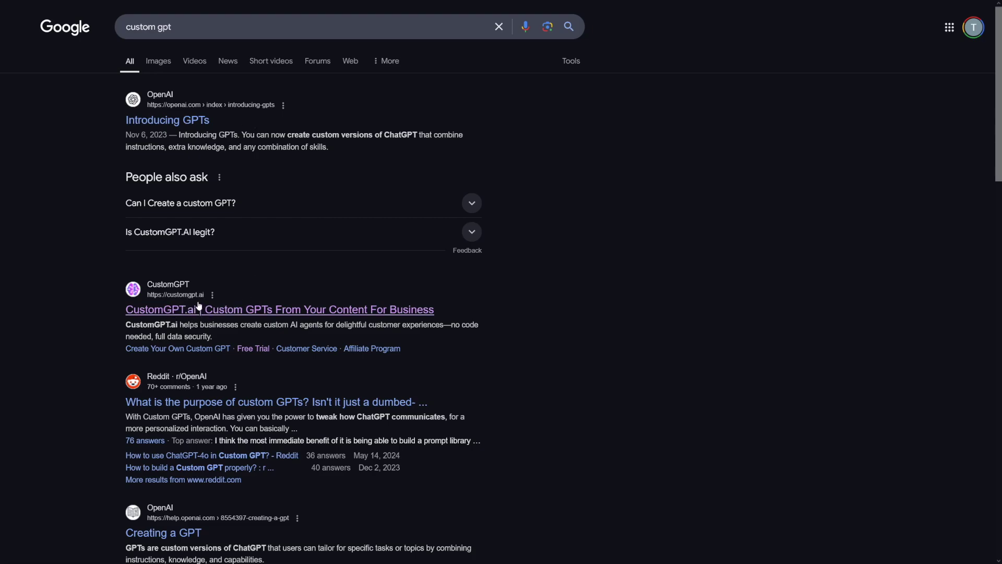
left_click(198, 316)
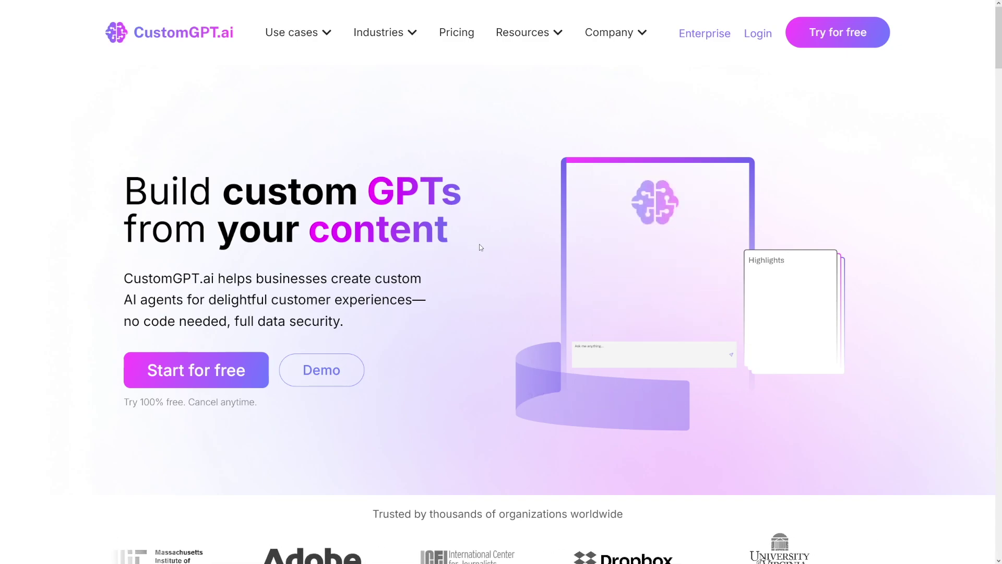
scroll(506, 211, "down", 6)
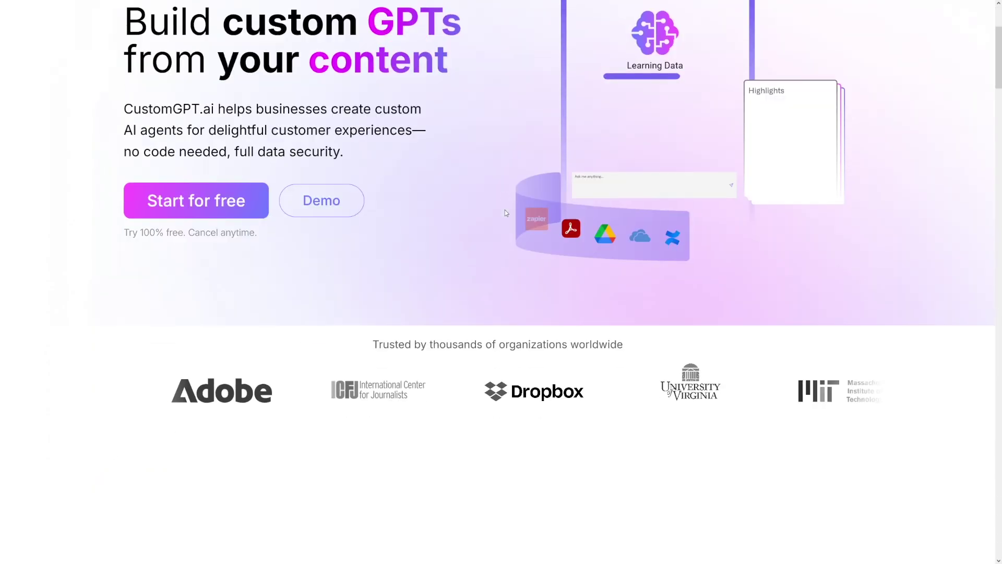
scroll(505, 212, "down", 7)
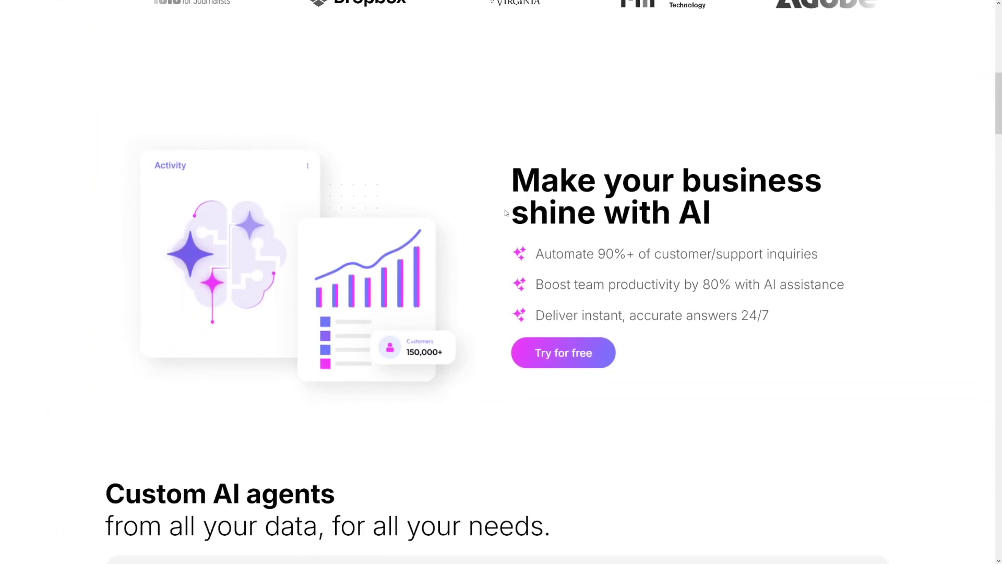
scroll(506, 212, "down", 2)
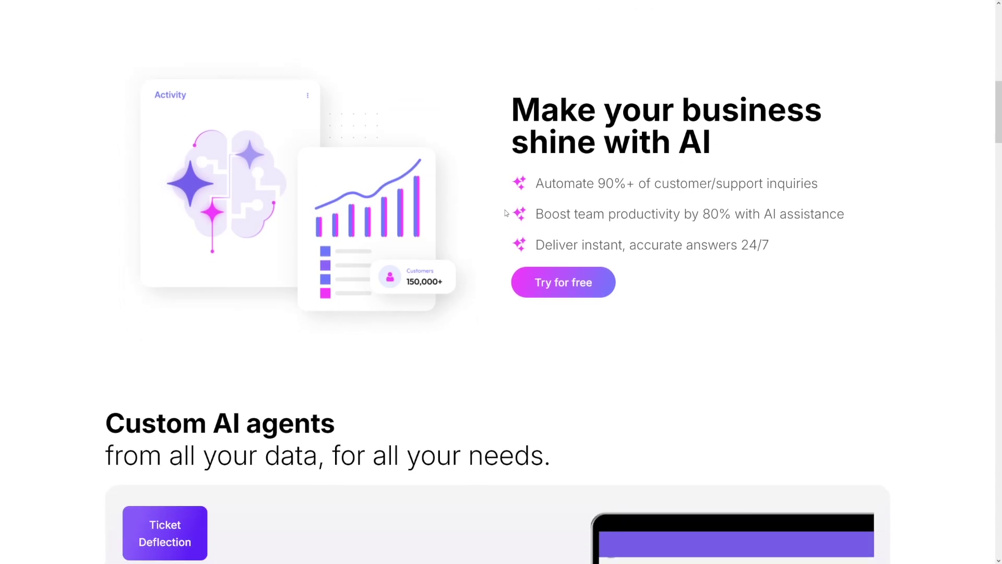
scroll(362, 270, "down", 7)
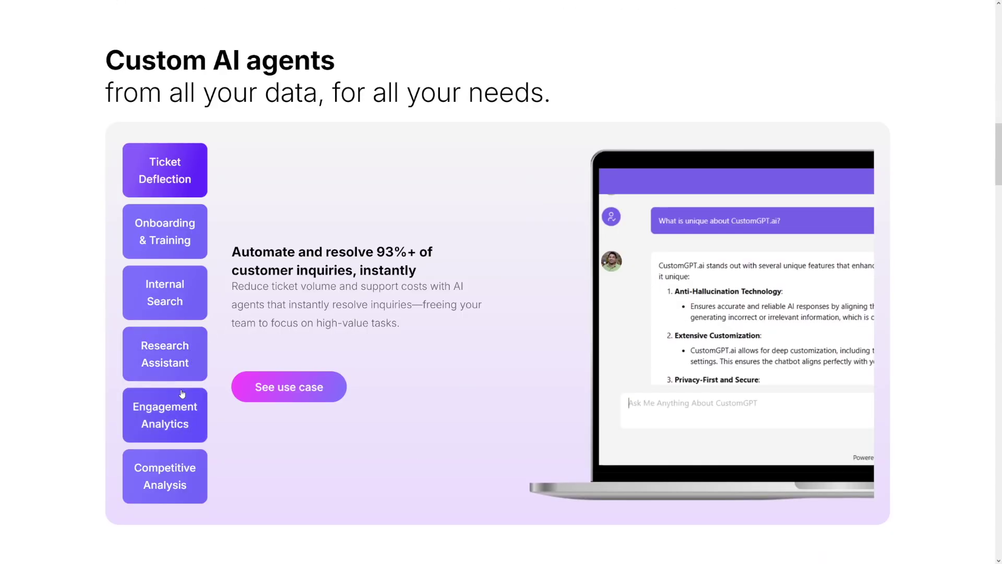
left_click(184, 368)
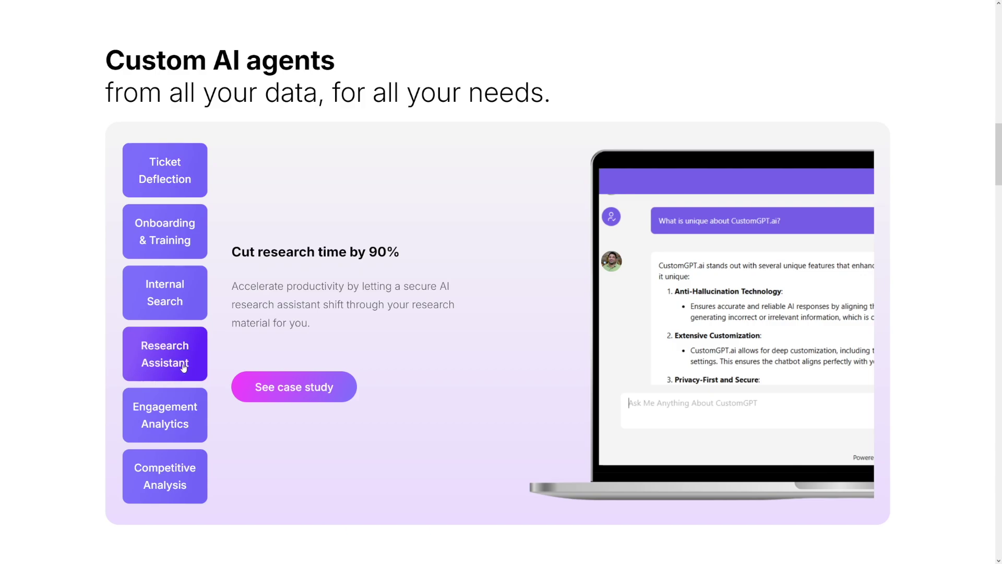
left_click(184, 303)
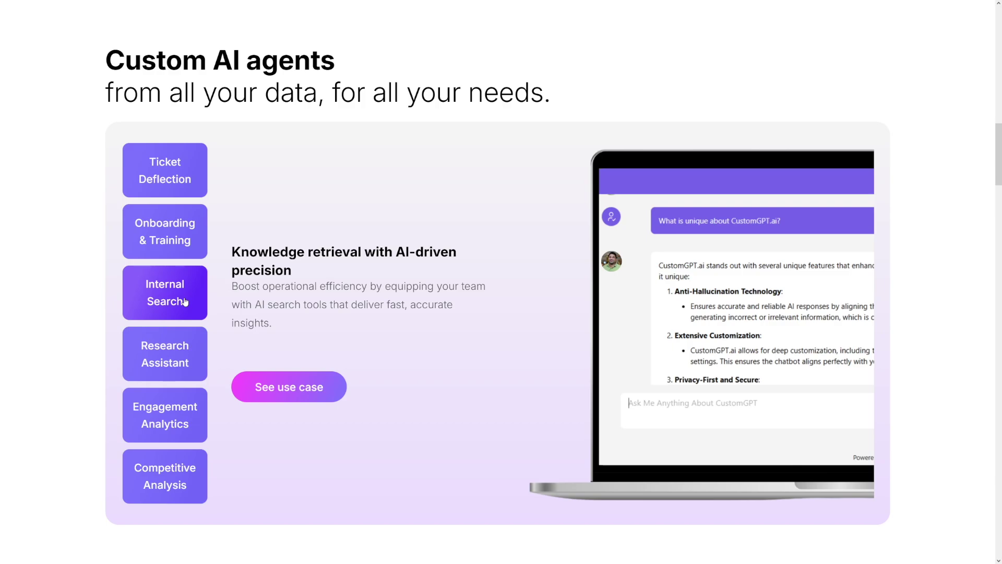
scroll(250, 274, "down", 10)
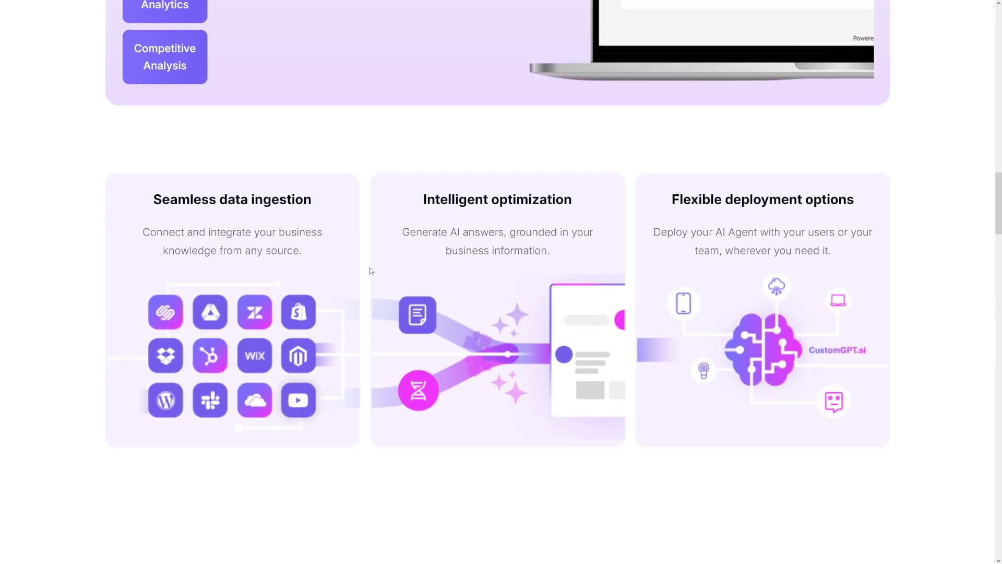
scroll(369, 270, "down", 7)
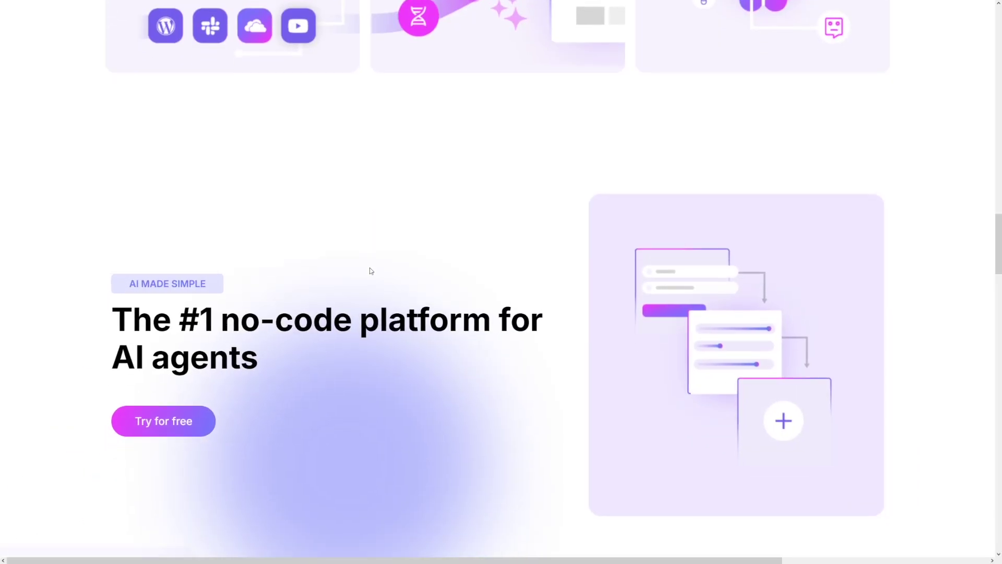
scroll(771, 340, "up", 20)
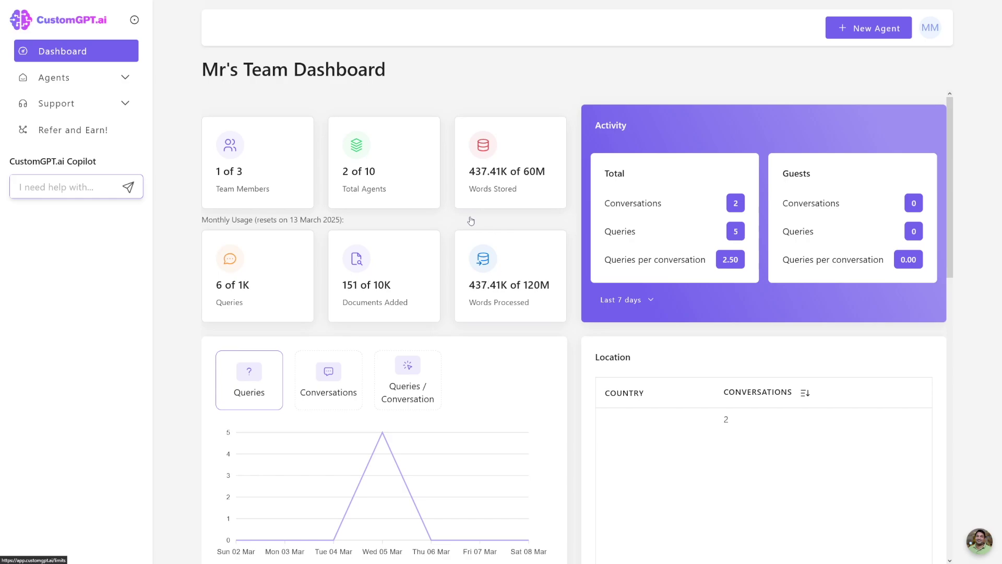
Start a new agent from the Agents menu and look over the Most Popular data sources
left_click(127, 78)
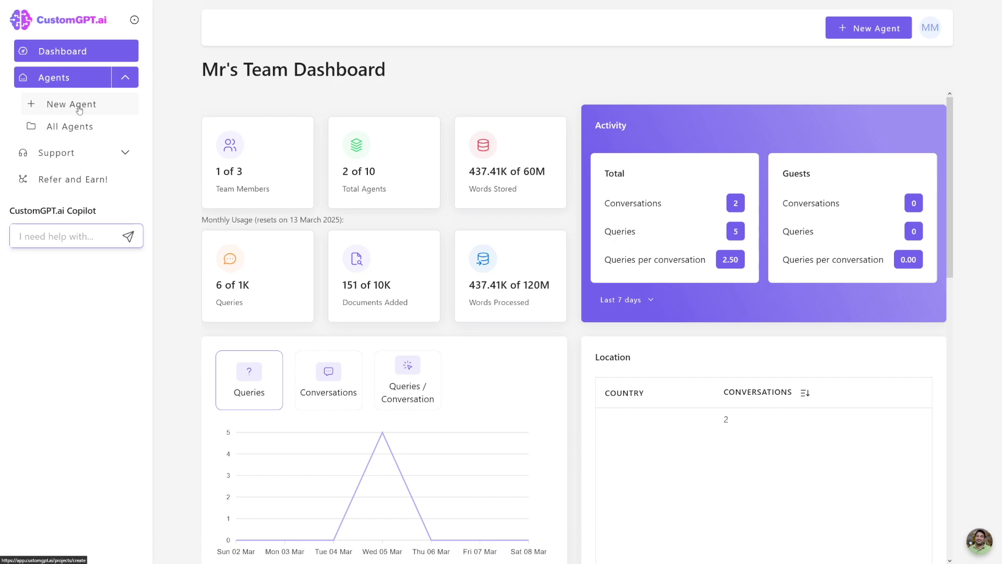
left_click(106, 110)
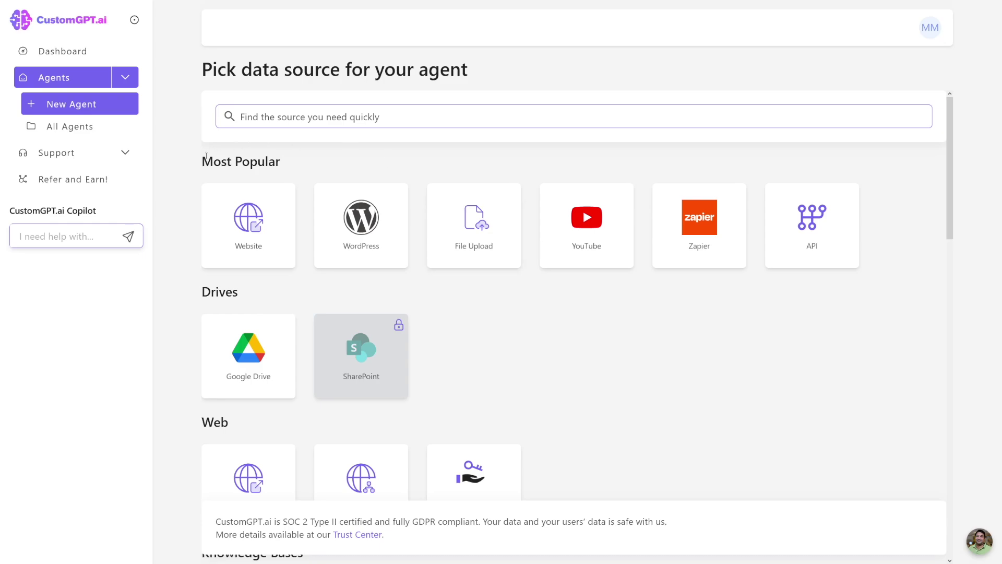
left_click_drag(204, 161, 280, 163)
Pick Website as the data source and focus its URL field
left_click(271, 237)
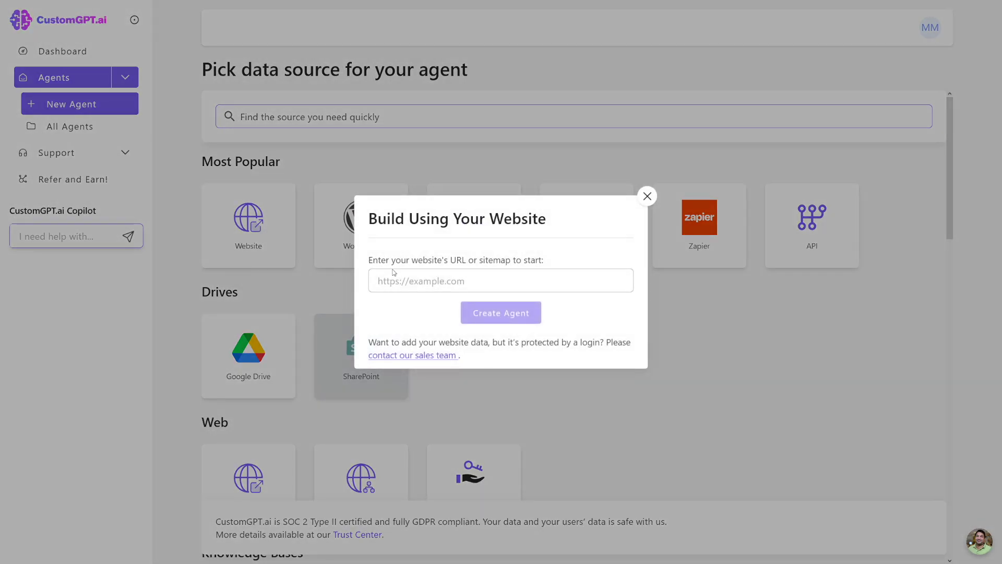
left_click(485, 283)
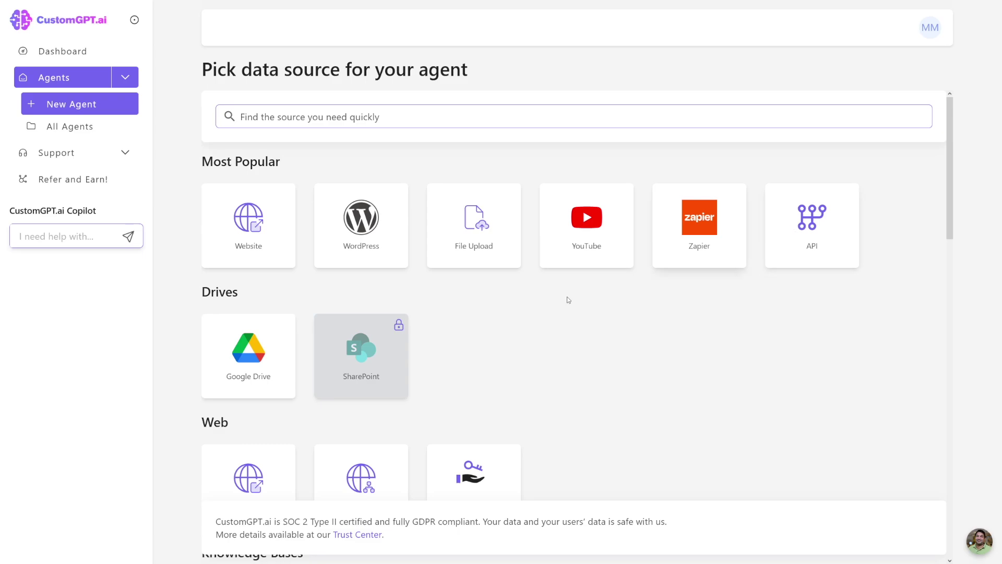
Scroll through all data source types, then choose File Upload
scroll(312, 299, "down", 3)
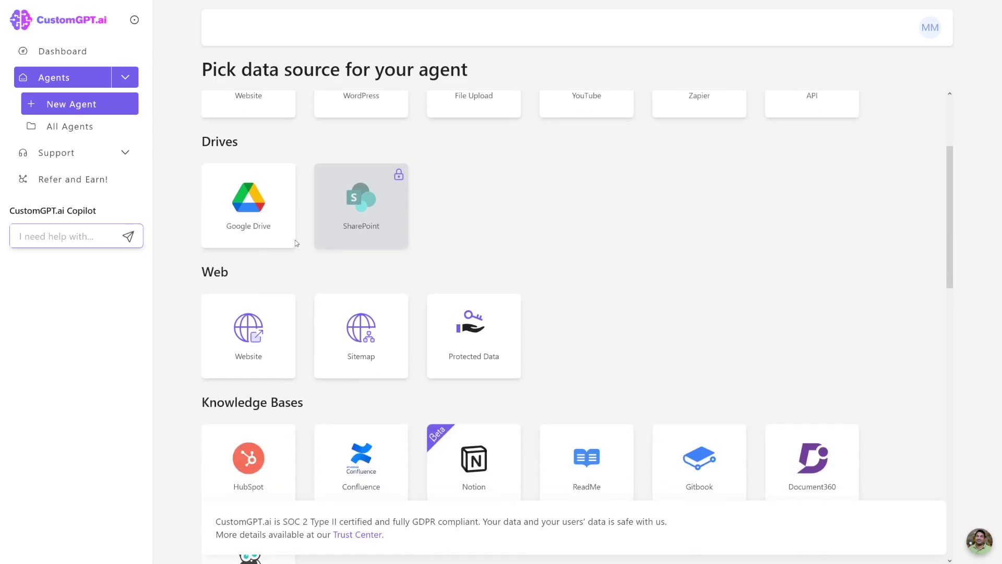
scroll(522, 258, "down", 3)
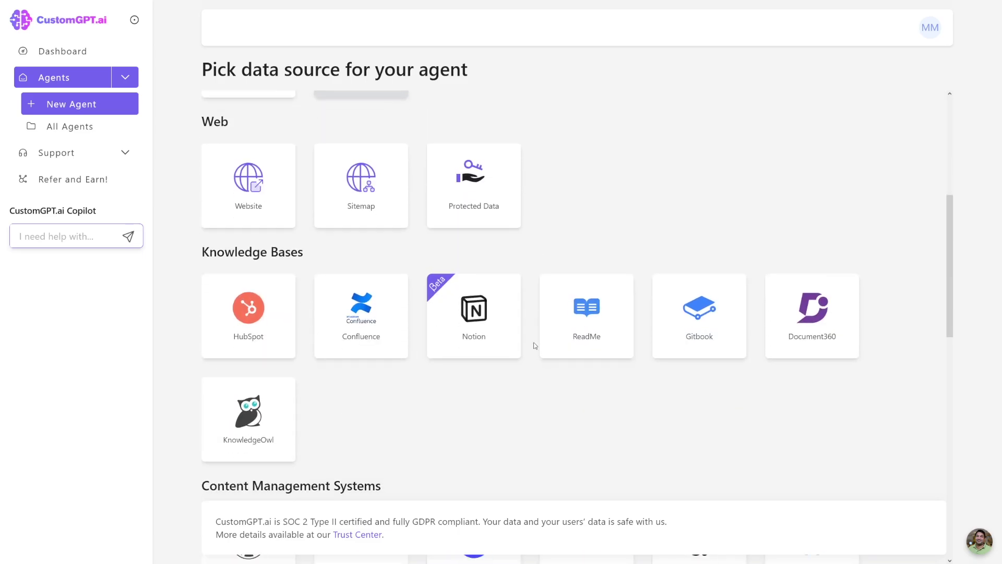
scroll(541, 321, "down", 6)
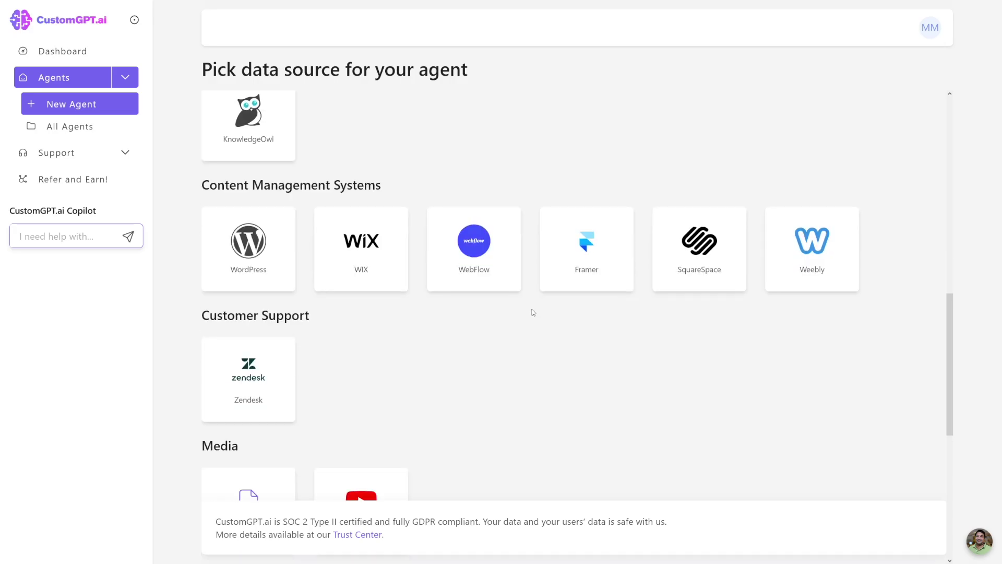
scroll(533, 313, "down", 3)
scroll(537, 312, "down", 3)
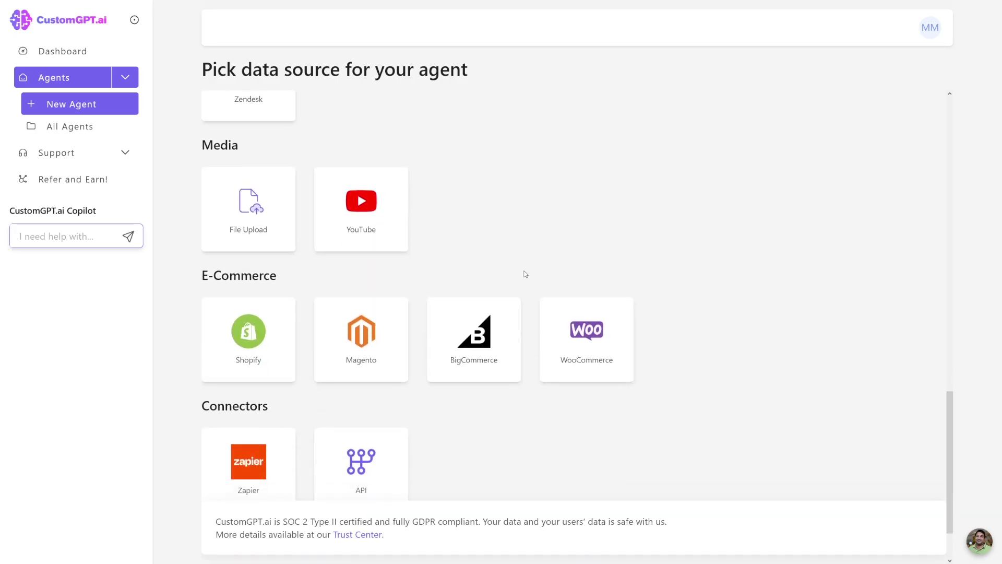
scroll(525, 274, "down", 2)
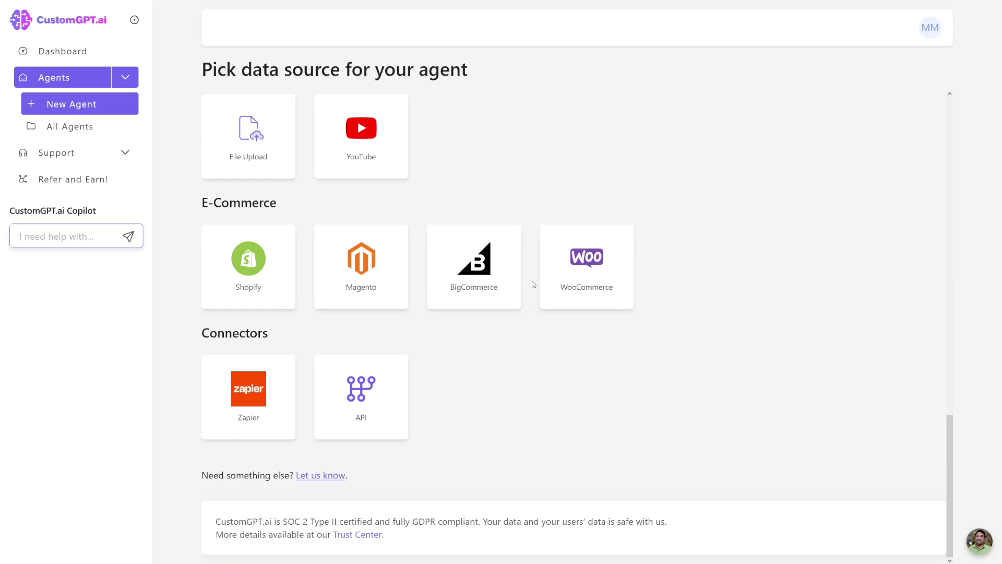
scroll(534, 284, "up", 15)
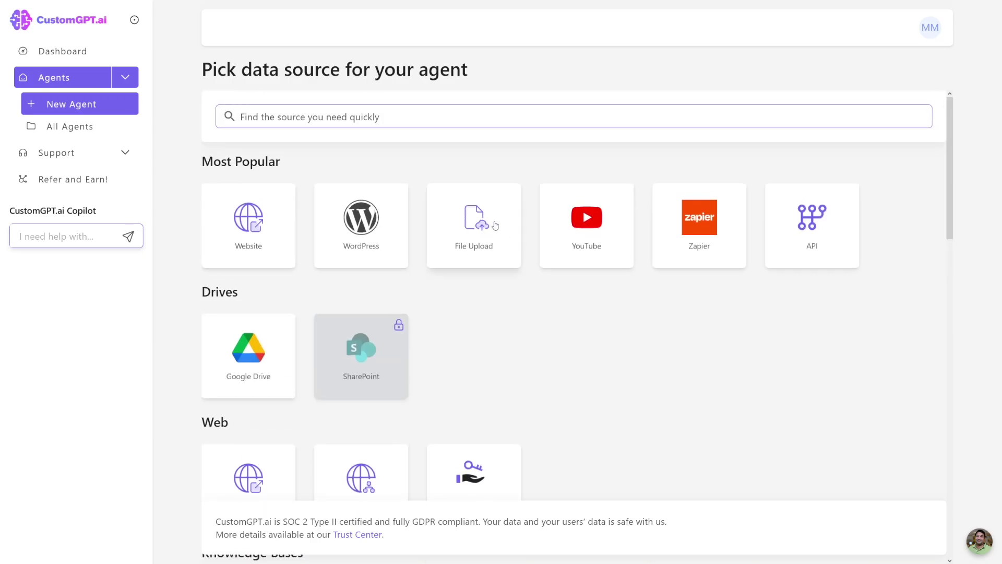
left_click(491, 227)
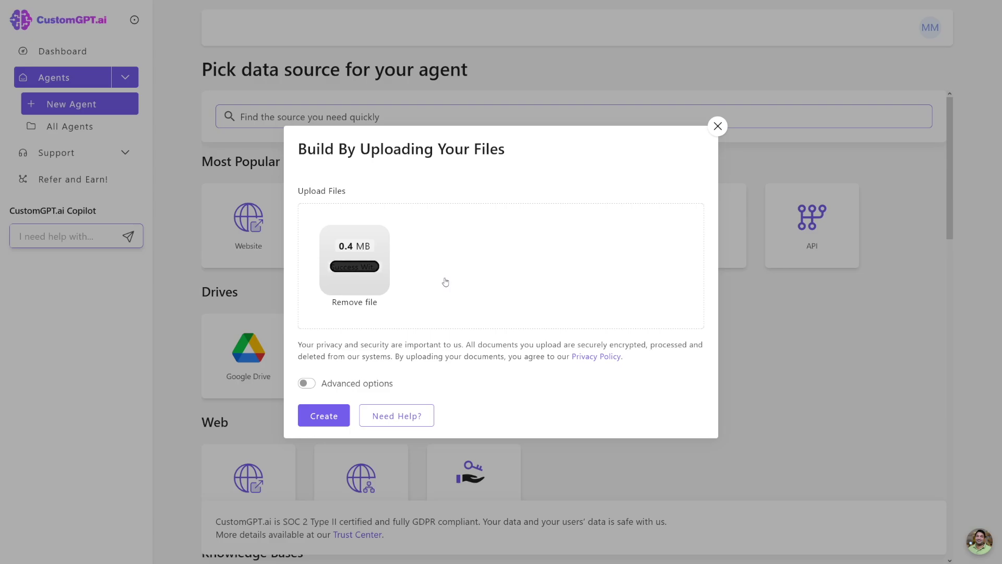
Create the agent from the uploaded 0.4 MB file
left_click(326, 416)
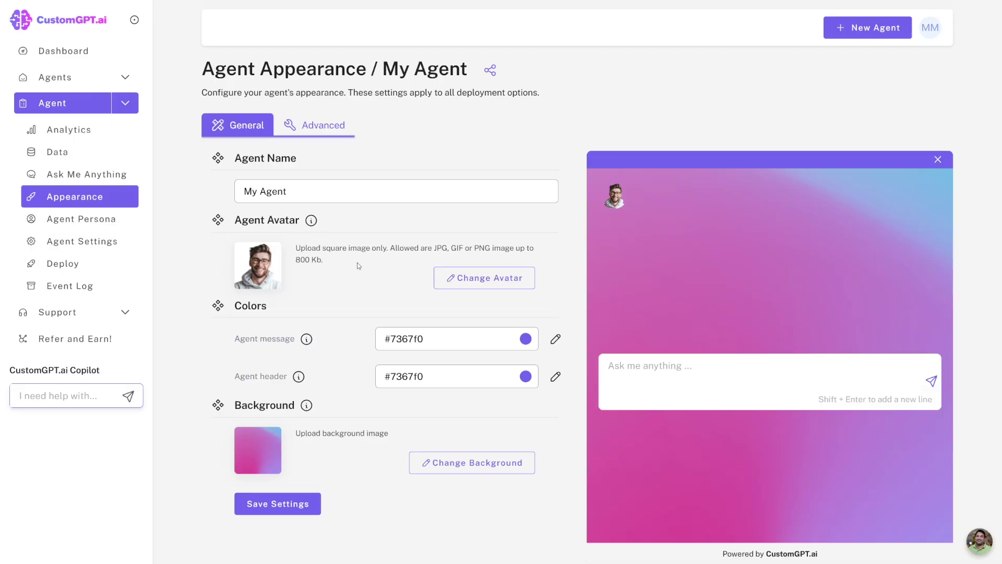
Replace the agent name 'My Agent' with 'Shopify', check Advanced, and save the settings
left_click_drag(287, 192, 238, 193)
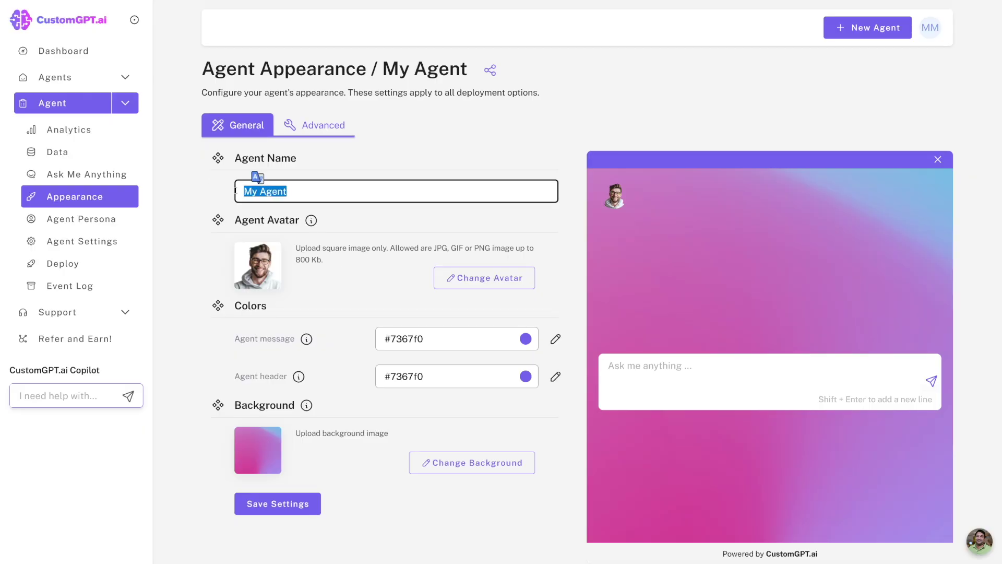
type("Shopify")
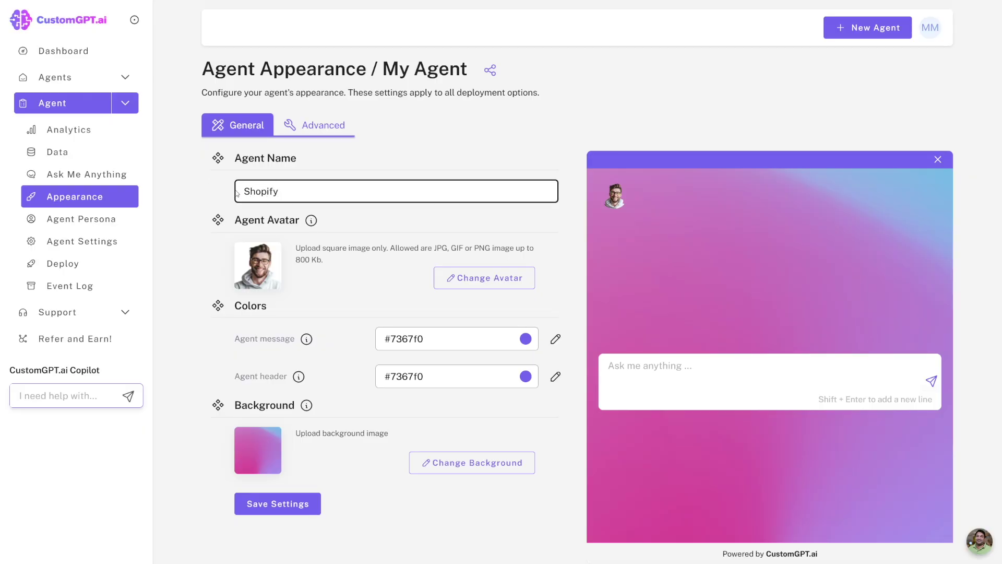
left_click(467, 278)
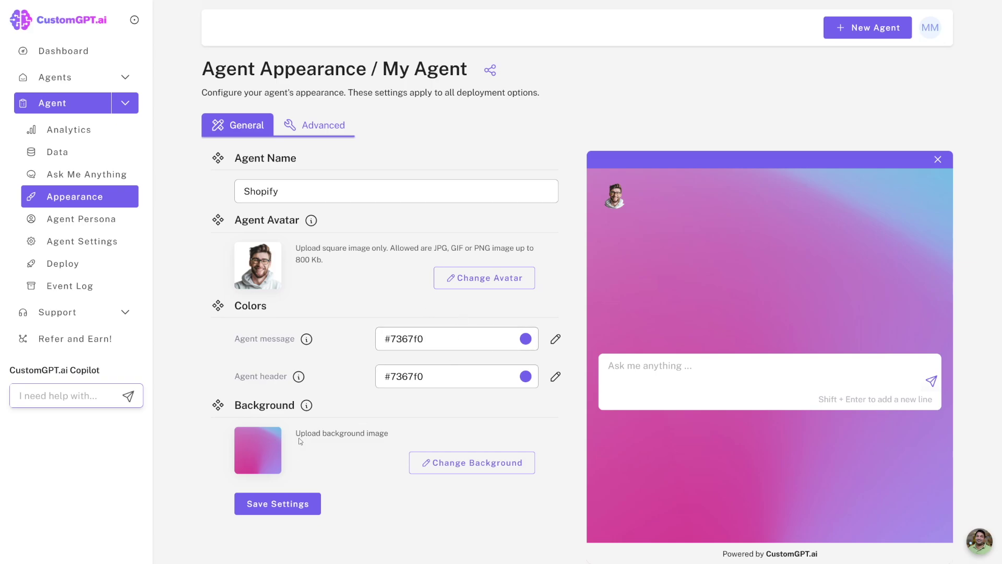
left_click(327, 133)
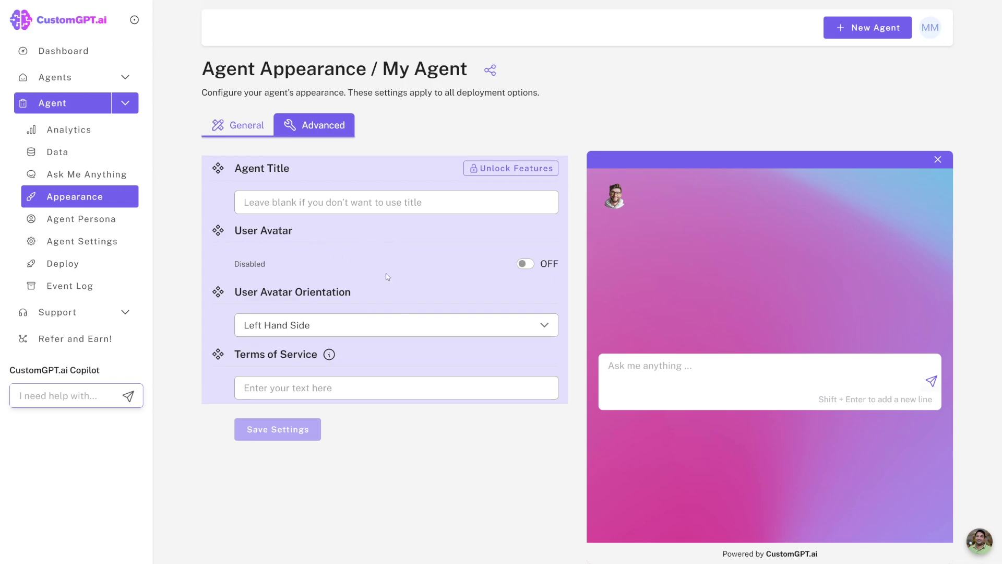
left_click(251, 130)
left_click(285, 504)
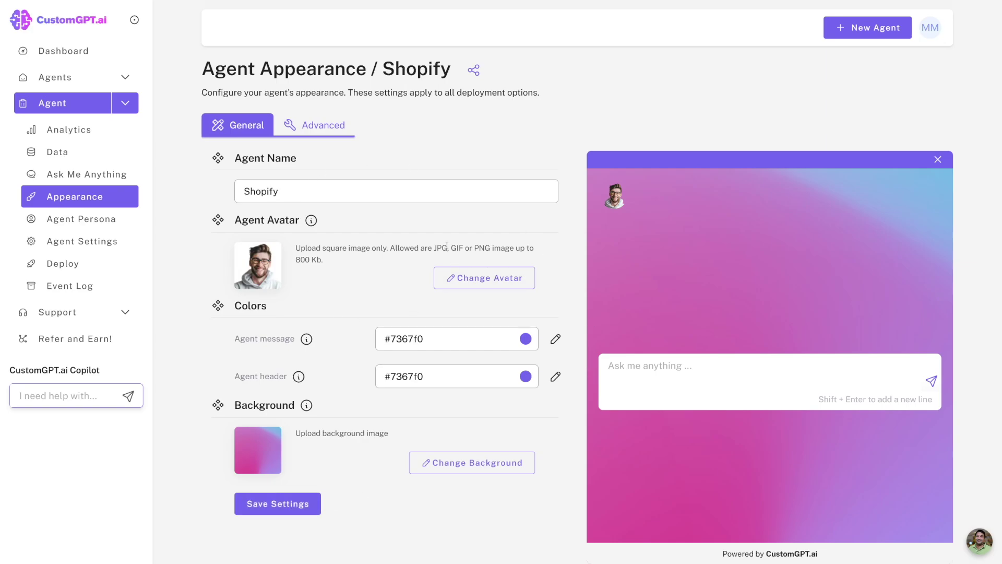
Go to All Agents through the sidebar's Agents section
left_click(125, 106)
left_click(125, 107)
left_click(124, 78)
left_click(72, 129)
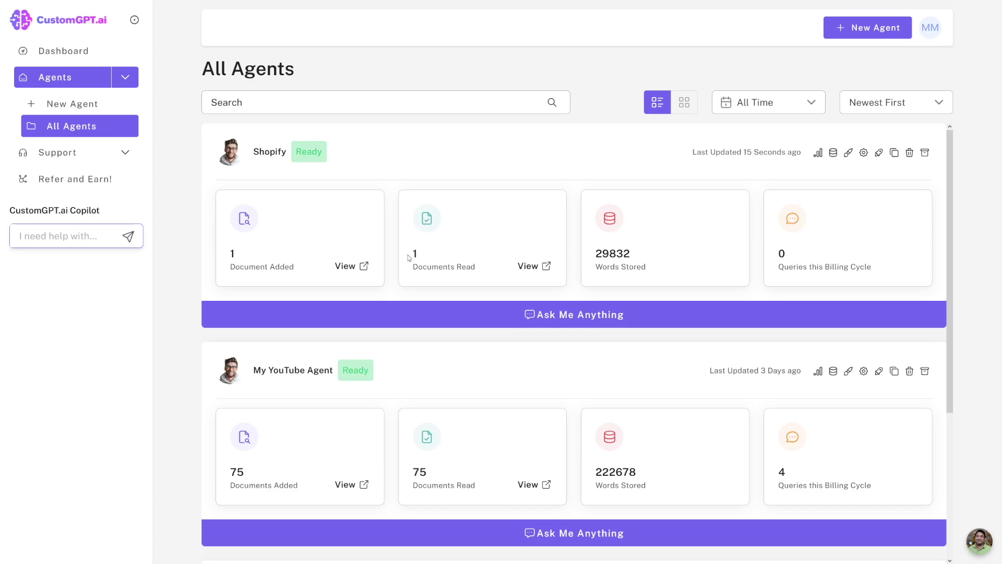
Highlight Shopify's documents read, then the YouTube agent's 75 documents and 222678 words stored
left_click_drag(411, 255, 476, 267)
left_click(476, 267)
double_click(412, 473)
left_click_drag(428, 475, 478, 485)
left_click(478, 486)
left_click_drag(596, 472, 651, 490)
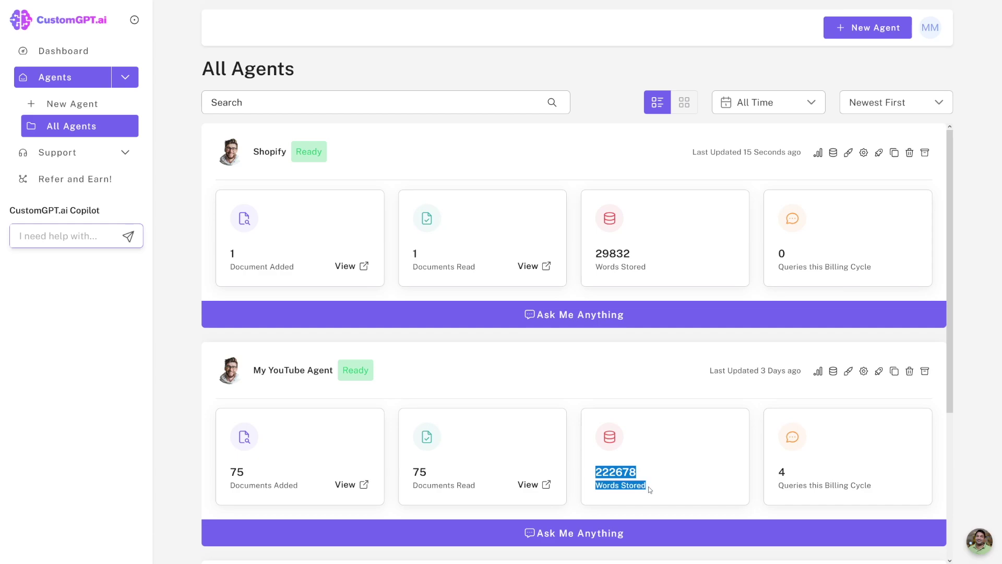
left_click(651, 490)
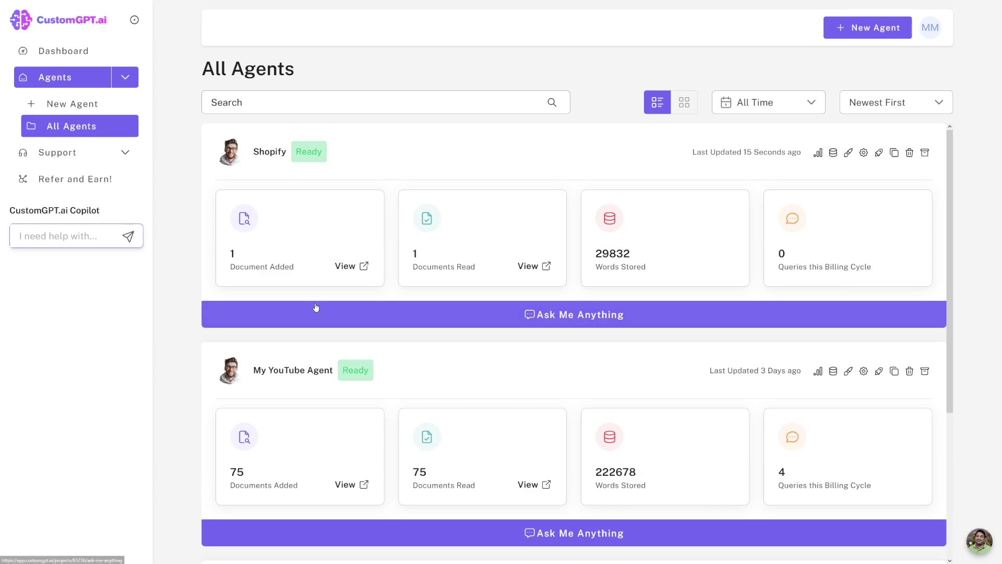
Ask the Shopify agent 'what is the secret for success on shopify'
left_click(587, 322)
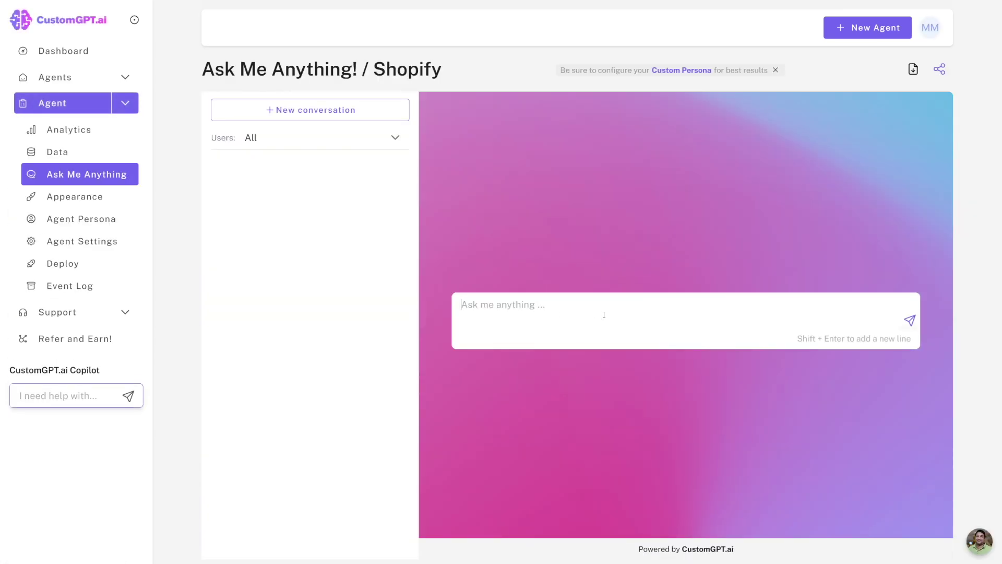
type("what is the secret for success on")
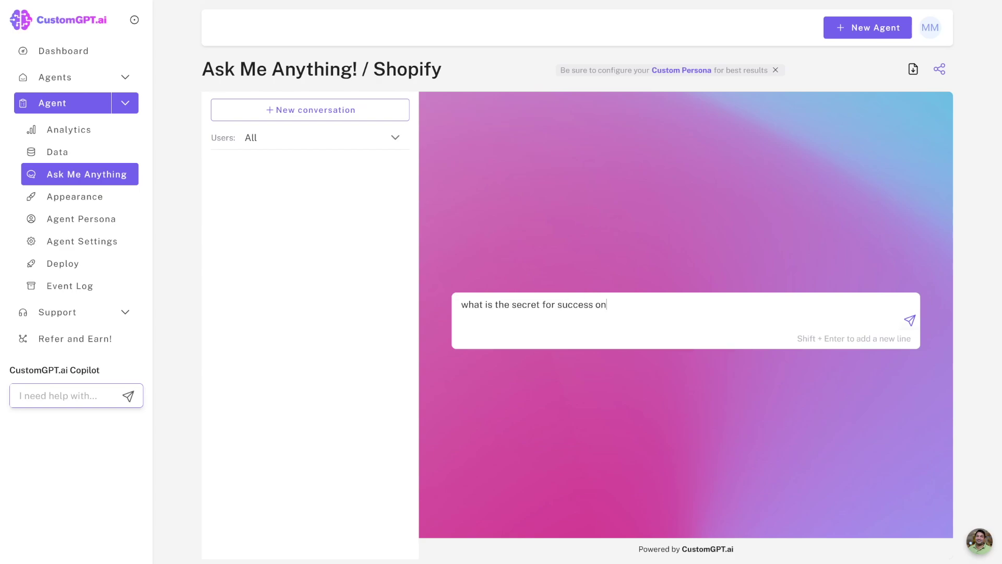
type(" shopify")
key("Return")
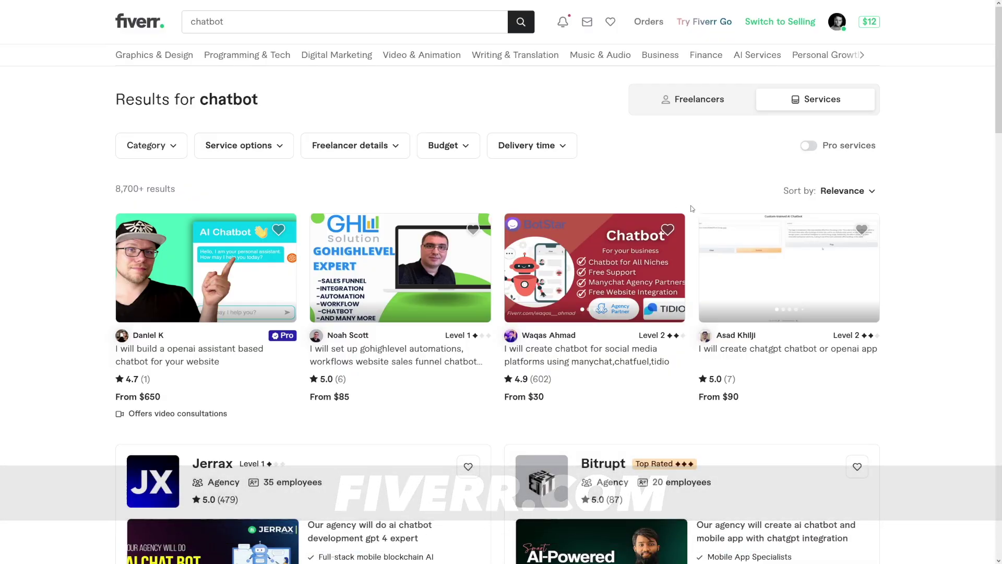
Scroll the Fiverr chatbot gig results down to the pagination, then back up
scroll(692, 208, "down", 1)
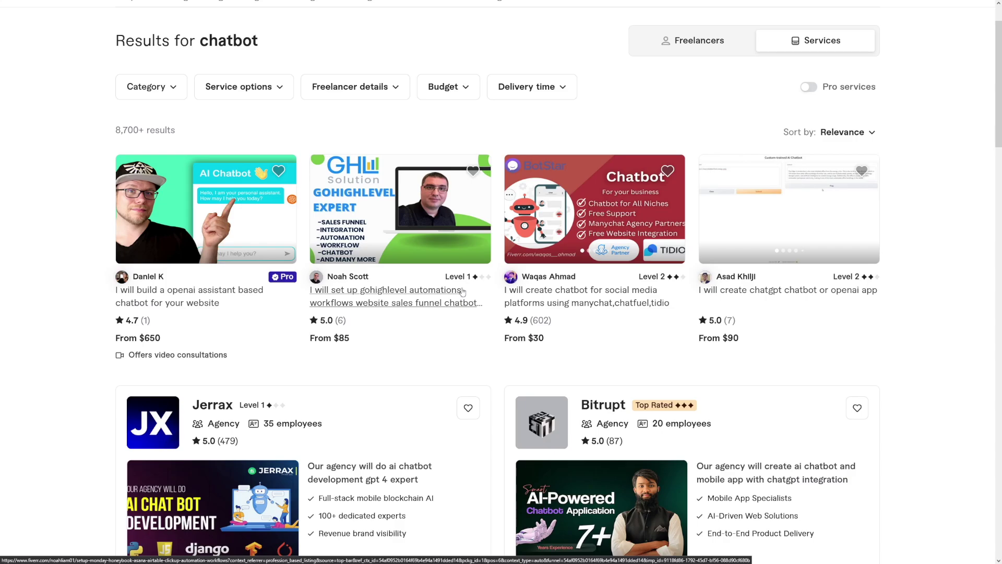
scroll(526, 298, "down", 8)
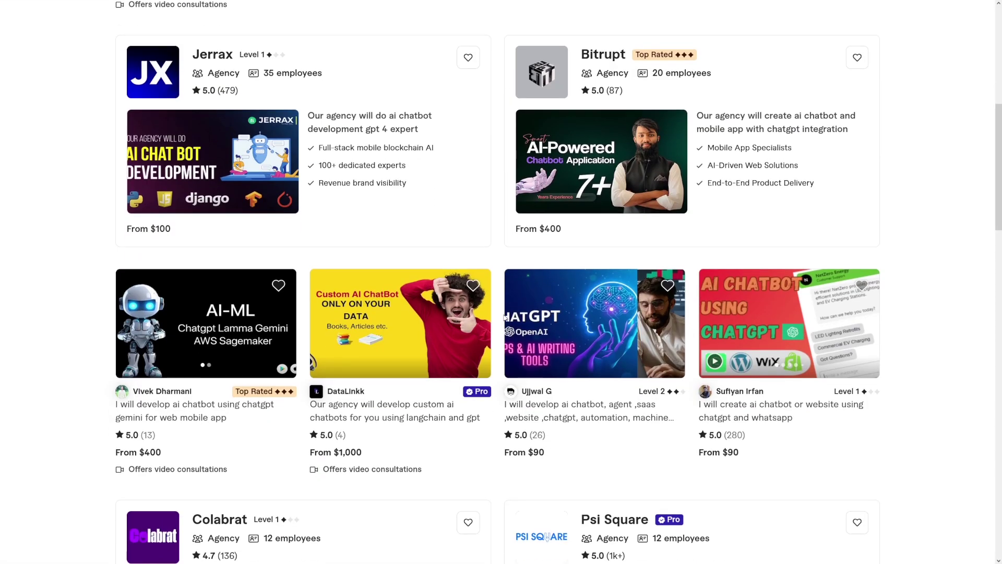
scroll(504, 316, "down", 9)
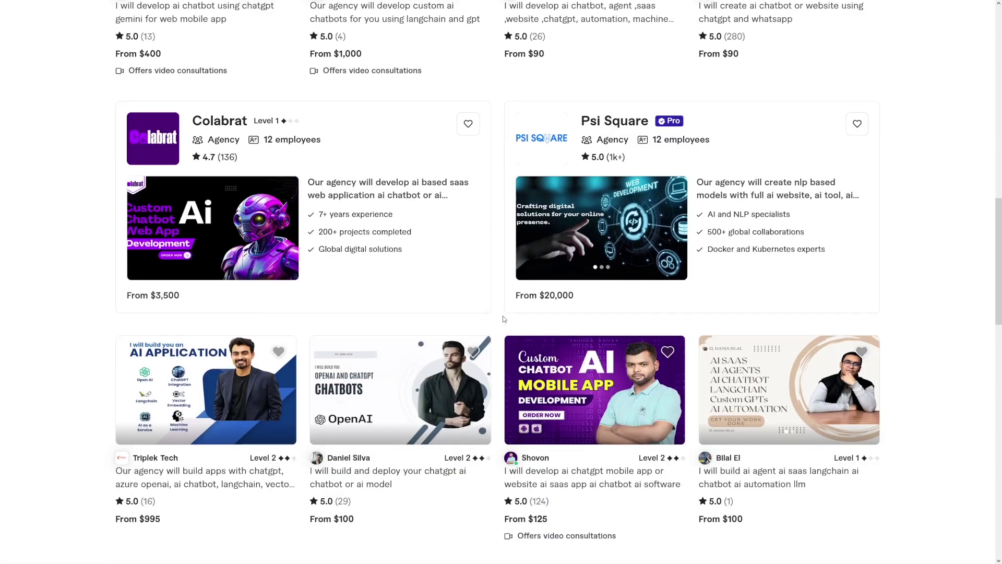
scroll(505, 318, "down", 2)
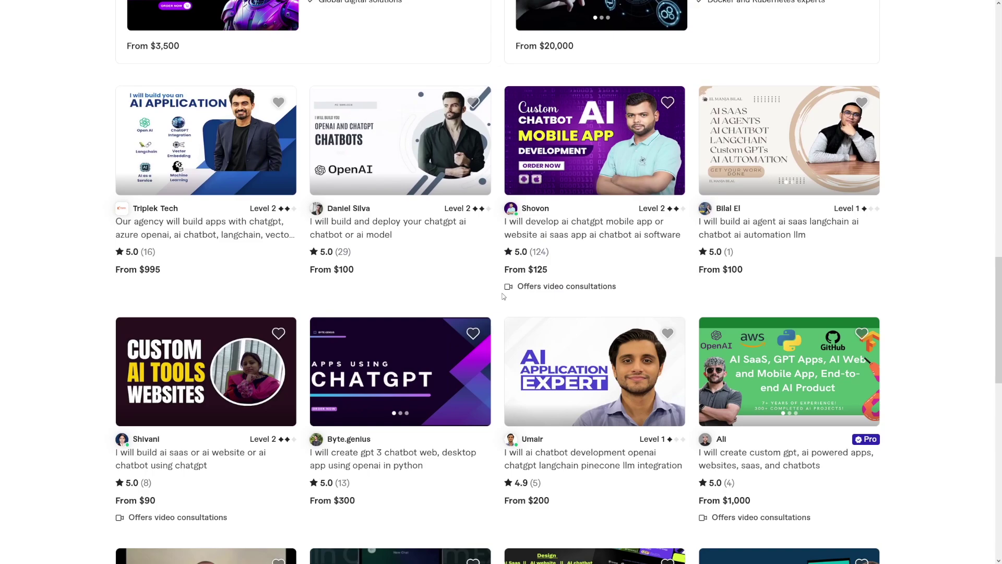
scroll(494, 274, "down", 3)
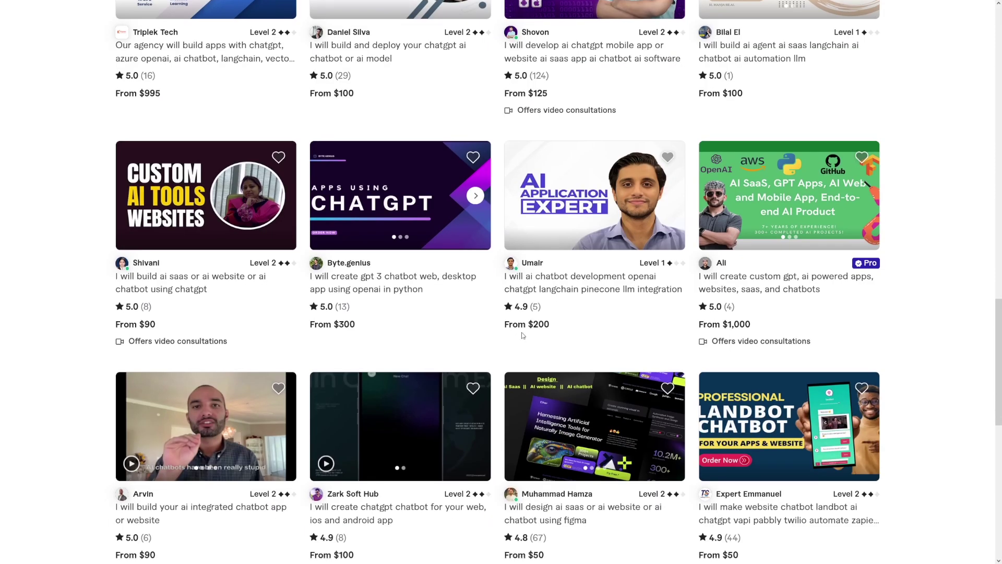
scroll(503, 287, "down", 4)
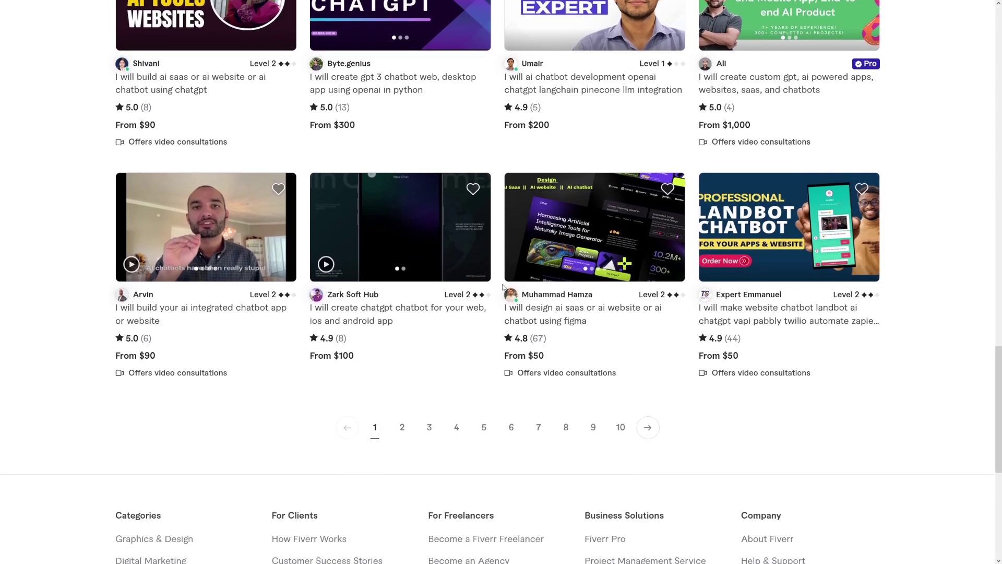
scroll(503, 288, "up", 20)
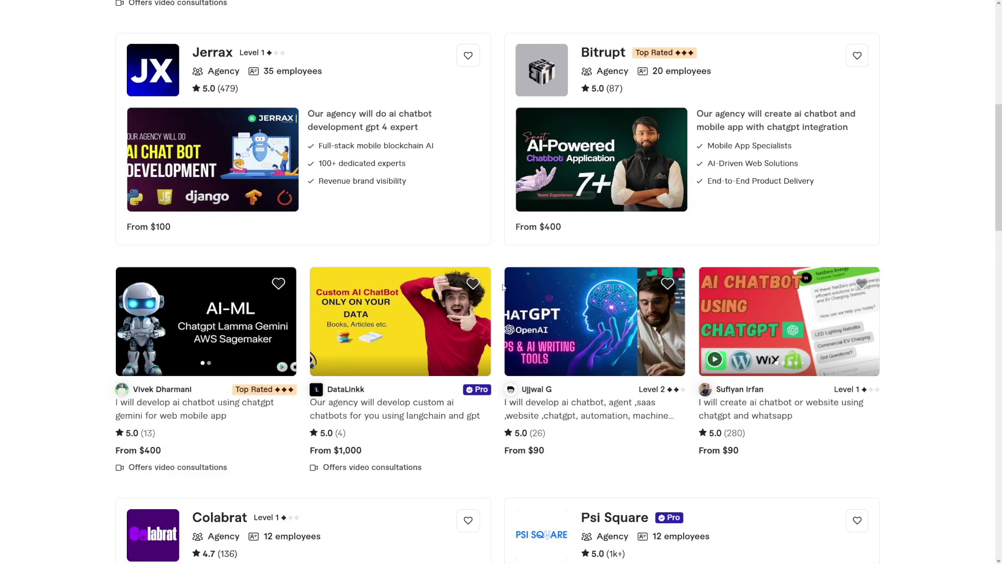
scroll(503, 287, "up", 5)
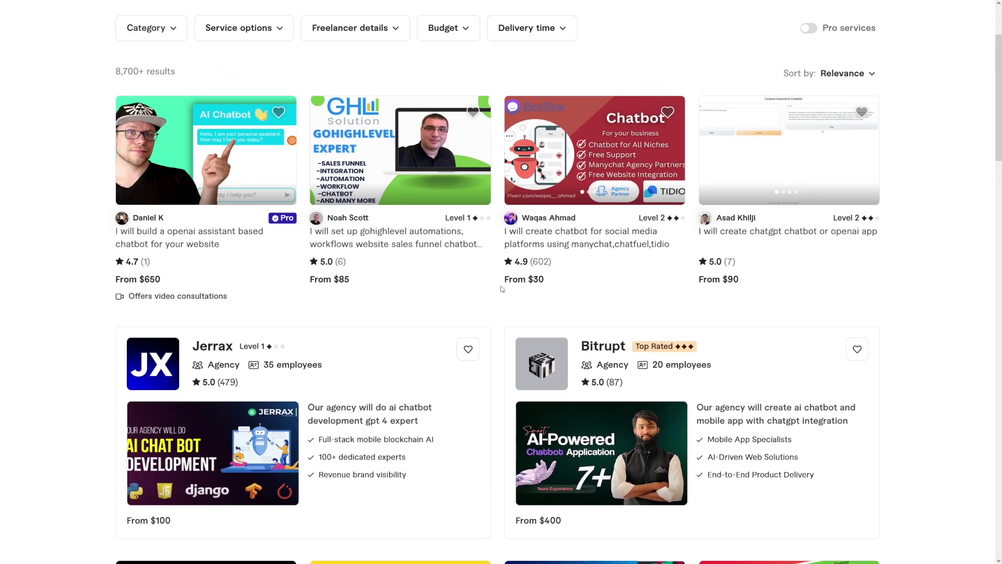
scroll(503, 289, "up", 2)
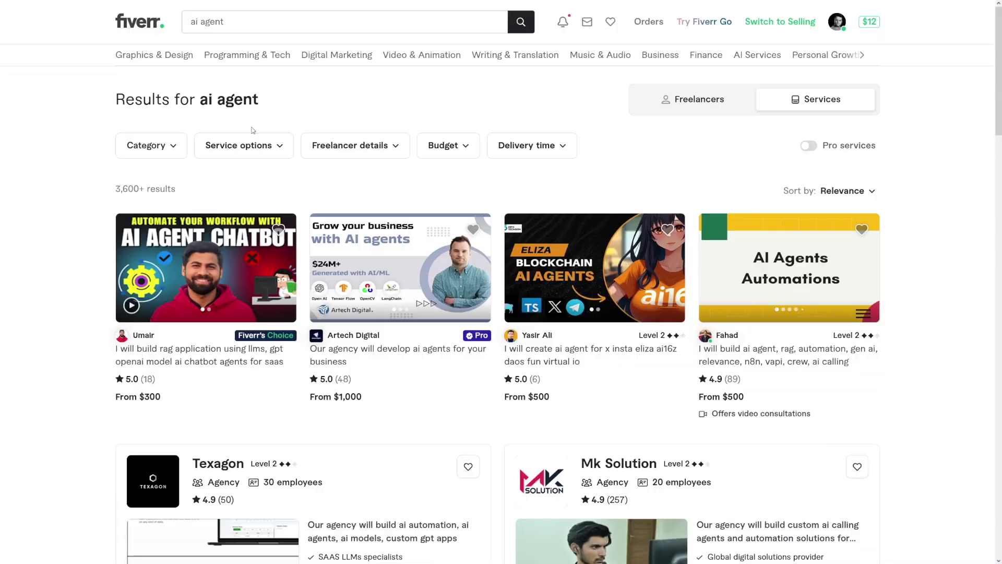
Highlight the 'ai agent' heading, then scroll down to review agencies like Prompt Advisers and Trixly Ai
left_click_drag(258, 106, 200, 102)
left_click(200, 102)
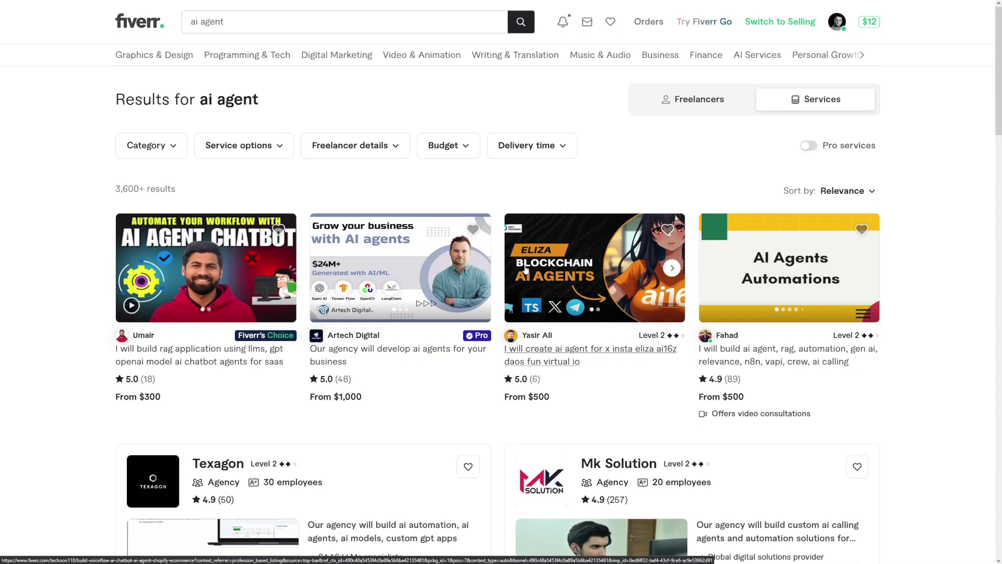
scroll(917, 223, "down", 10)
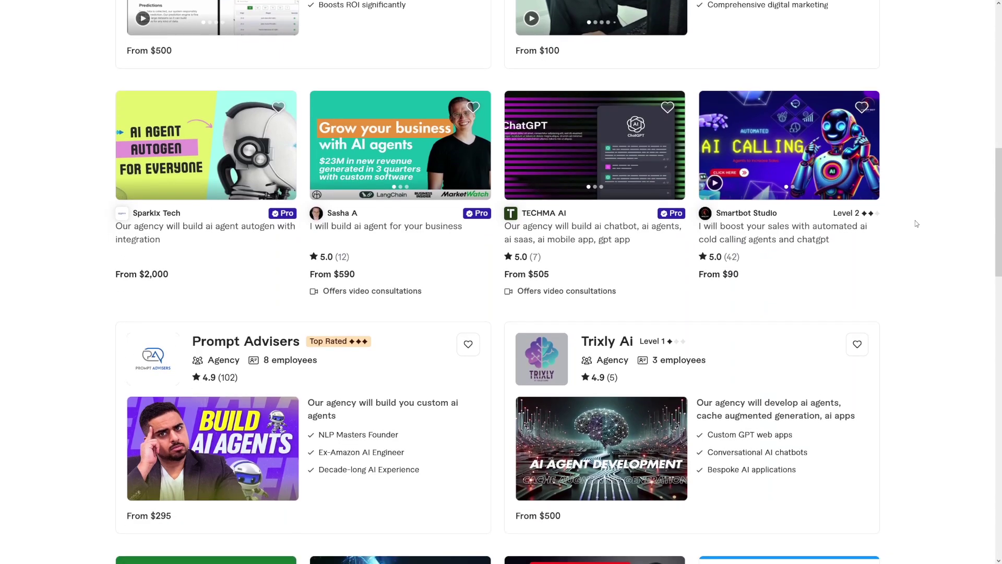
scroll(916, 223, "down", 4)
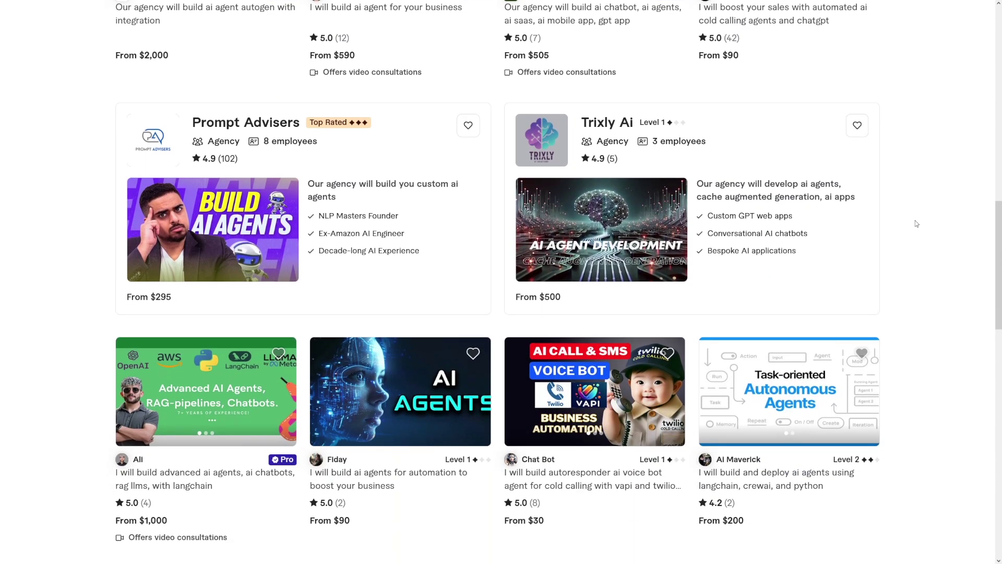